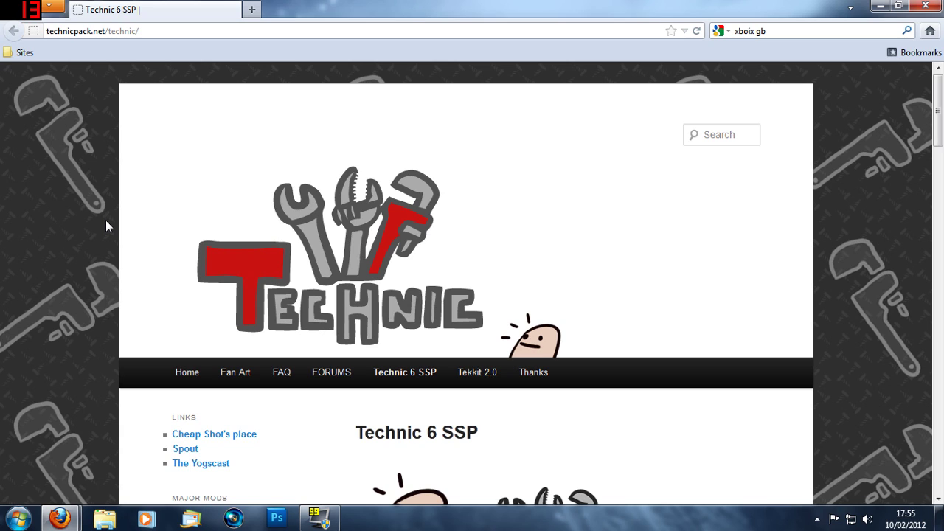
- Examine the Technic 6 SSP page for the launcher description and the download links for each operating system
{"action": "scroll", "coordinate": [106, 220], "scroll_direction": "down", "scroll_amount": 2}
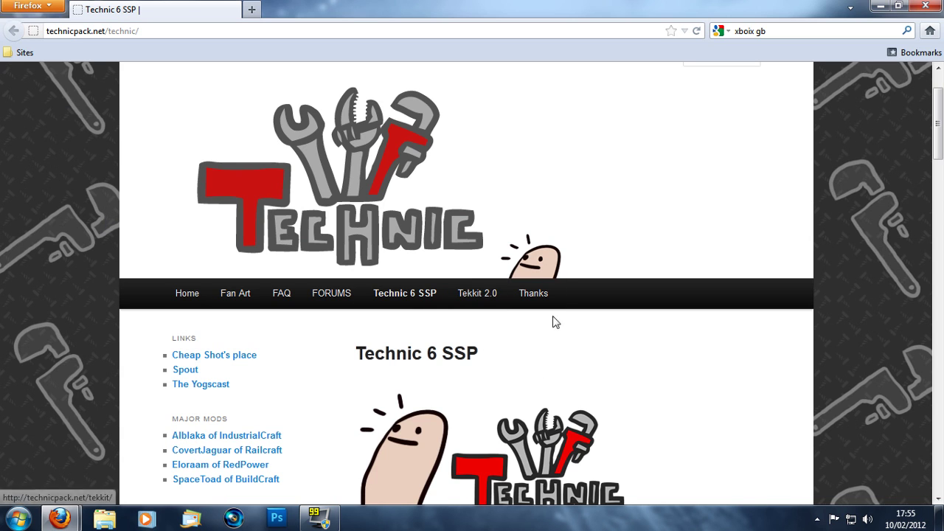
{"action": "scroll", "coordinate": [487, 337], "scroll_direction": "down", "scroll_amount": 6}
{"action": "scroll", "coordinate": [678, 326], "scroll_direction": "down", "scroll_amount": 4}
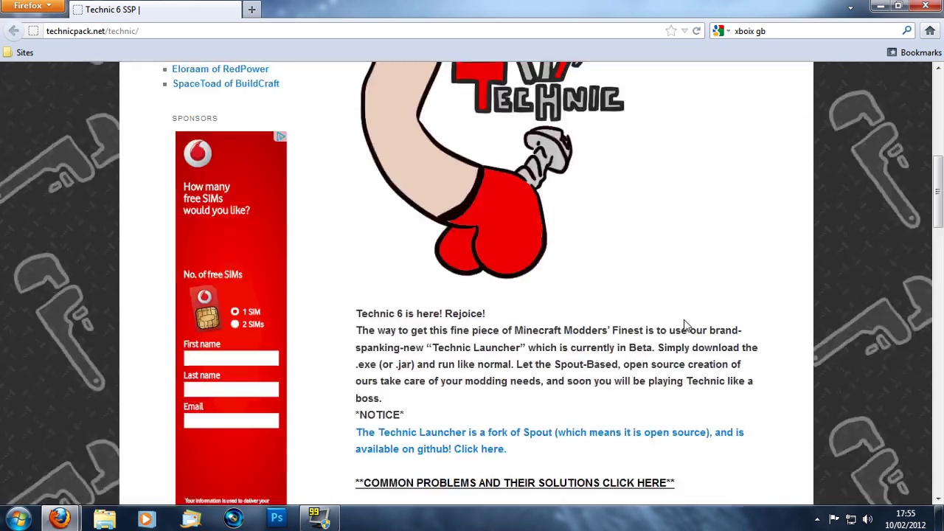
{"action": "scroll", "coordinate": [684, 326], "scroll_direction": "down", "scroll_amount": 4}
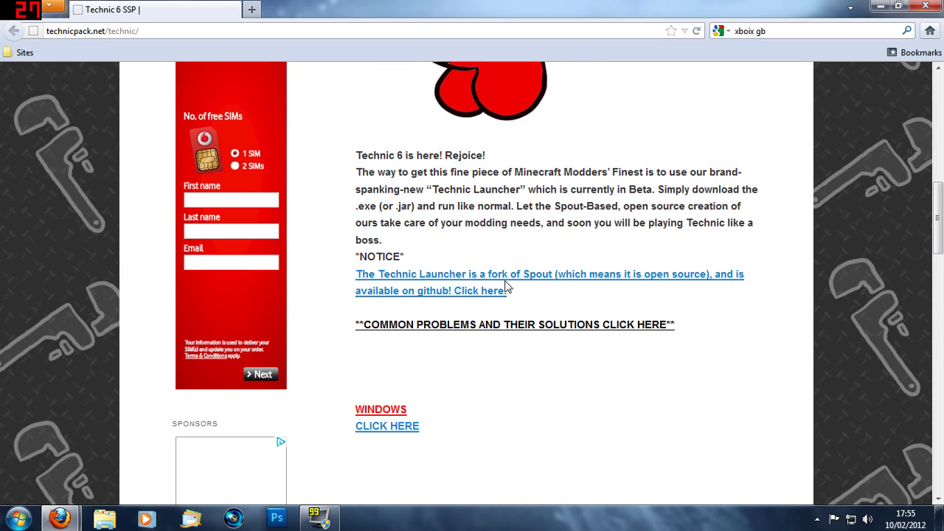
{"action": "scroll", "coordinate": [615, 316], "scroll_direction": "up", "scroll_amount": 14}
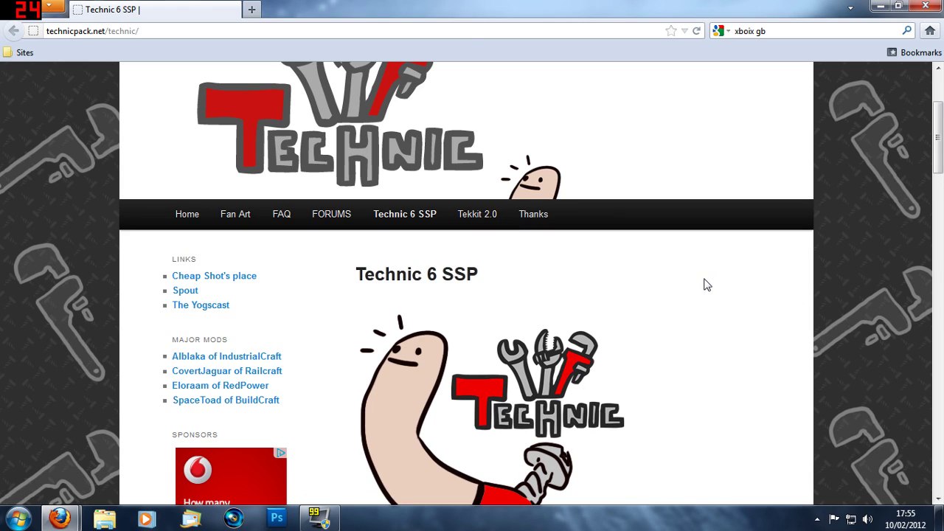
{"action": "scroll", "coordinate": [706, 285], "scroll_direction": "down", "scroll_amount": 1}
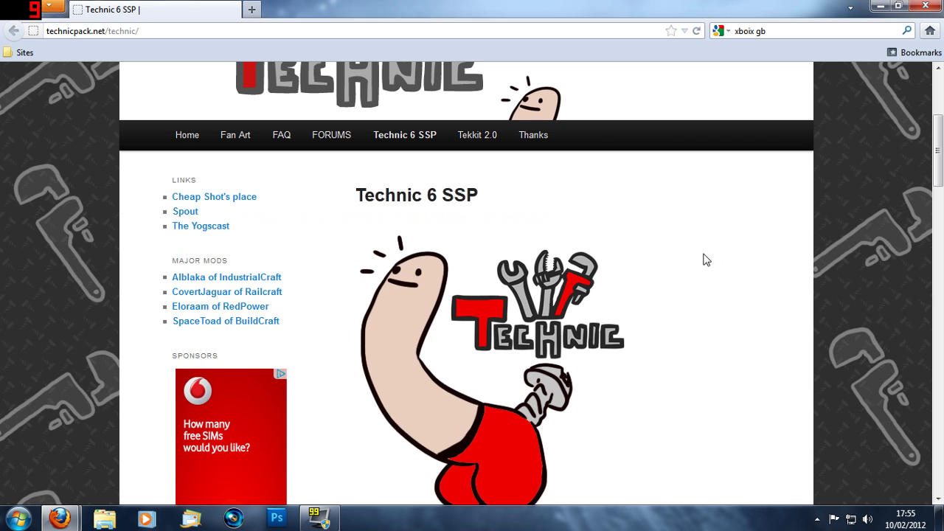
{"action": "scroll", "coordinate": [84, 369], "scroll_direction": "down", "scroll_amount": 4}
{"action": "scroll", "coordinate": [84, 367], "scroll_direction": "down", "scroll_amount": 3}
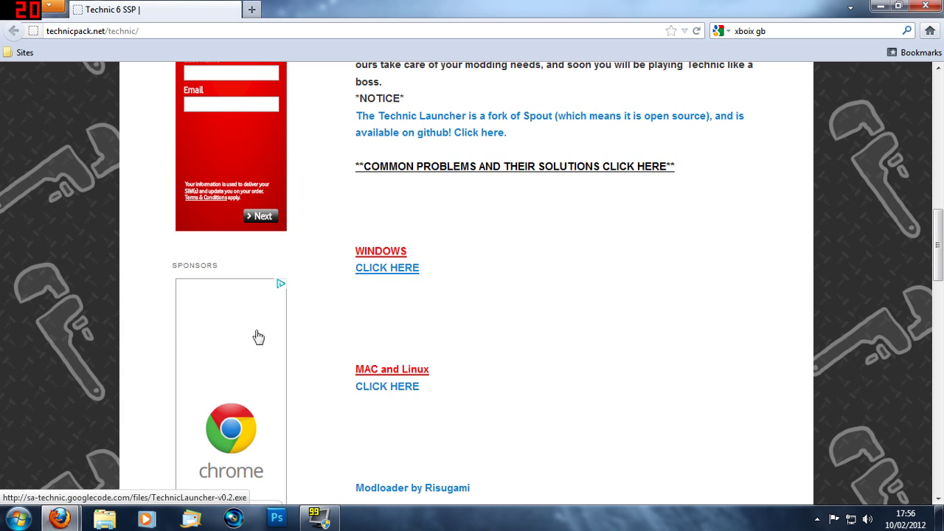
- Run the downloaded TechnicLauncher-v0.2.exe from the browser's download list and bring the launcher window into clear view
{"action": "left_click", "coordinate": [59, 517]}
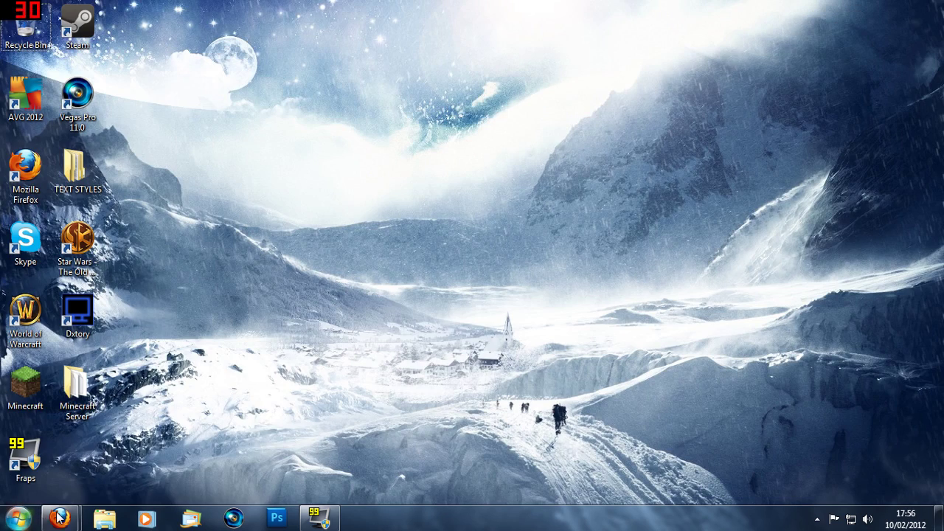
{"action": "mouse_move", "coordinate": [59, 518]}
{"action": "left_click", "coordinate": [242, 460]}
{"action": "right_click", "coordinate": [396, 179]}
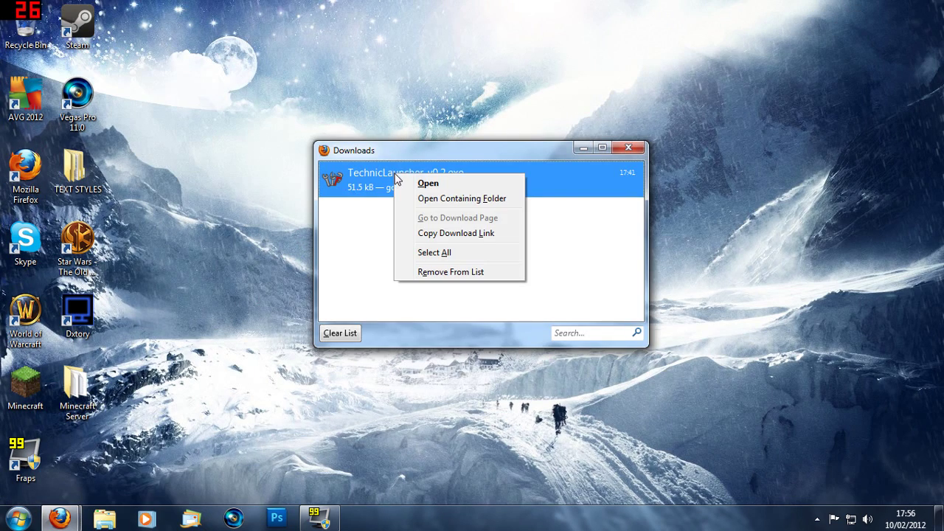
{"action": "left_click", "coordinate": [409, 184]}
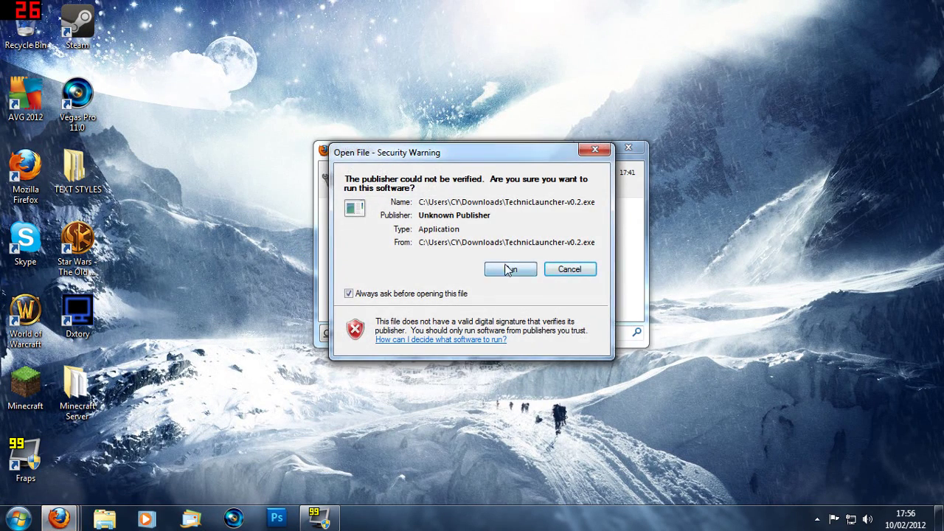
{"action": "left_click", "coordinate": [510, 269]}
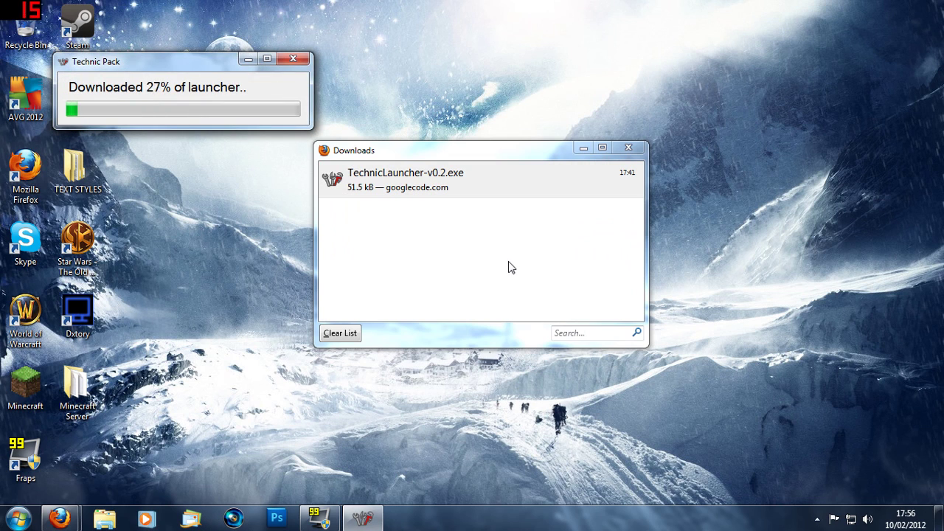
{"action": "left_click", "coordinate": [584, 150]}
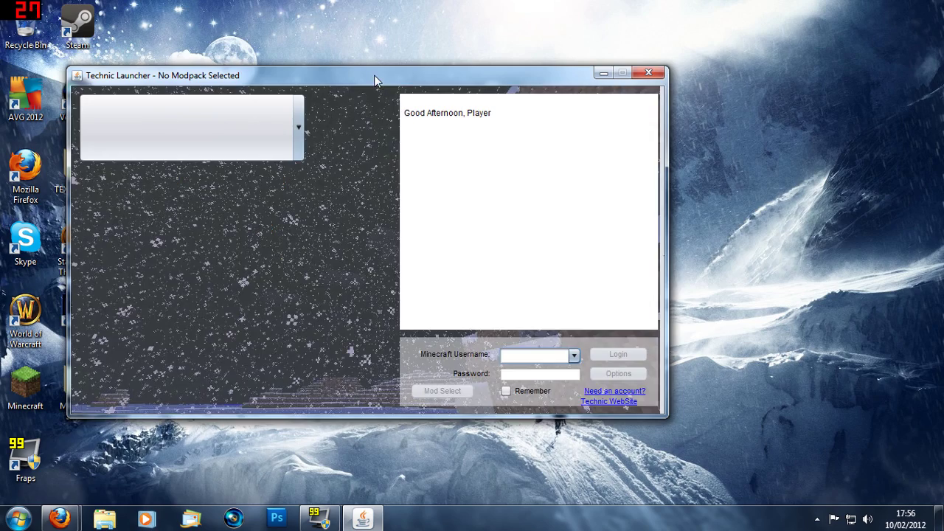
{"action": "left_click_drag", "start_coordinate": [378, 76], "coordinate": [558, 82]}
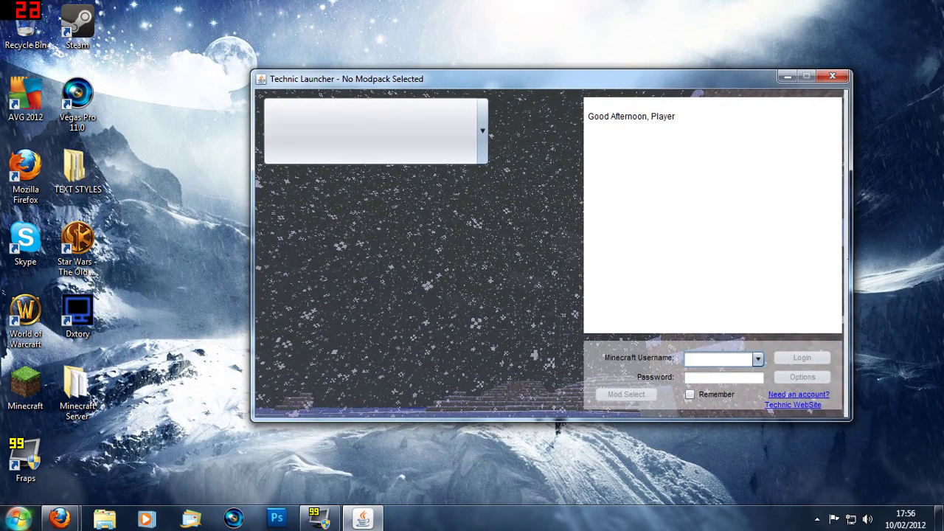
- Open the %appdata% Roaming folder and go into its .minecraft folder
{"action": "left_click", "coordinate": [18, 518]}
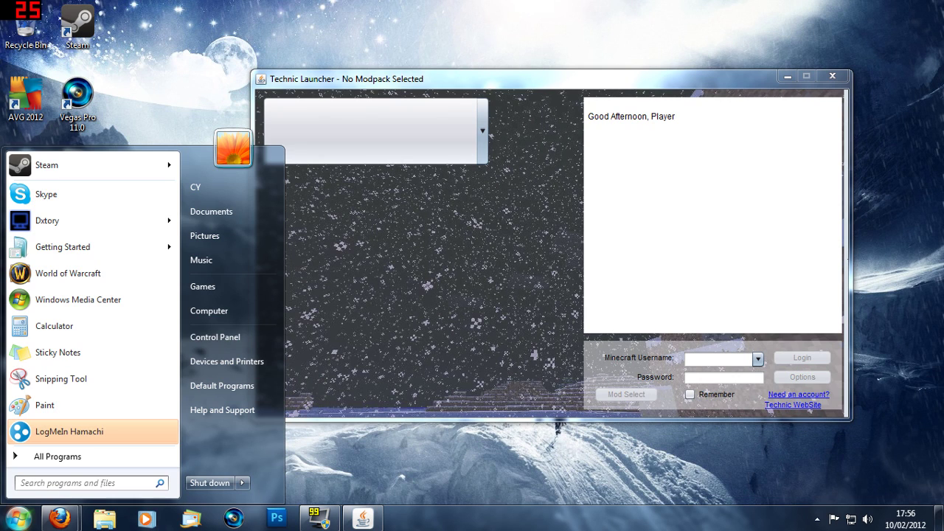
{"action": "type", "text": "%"}
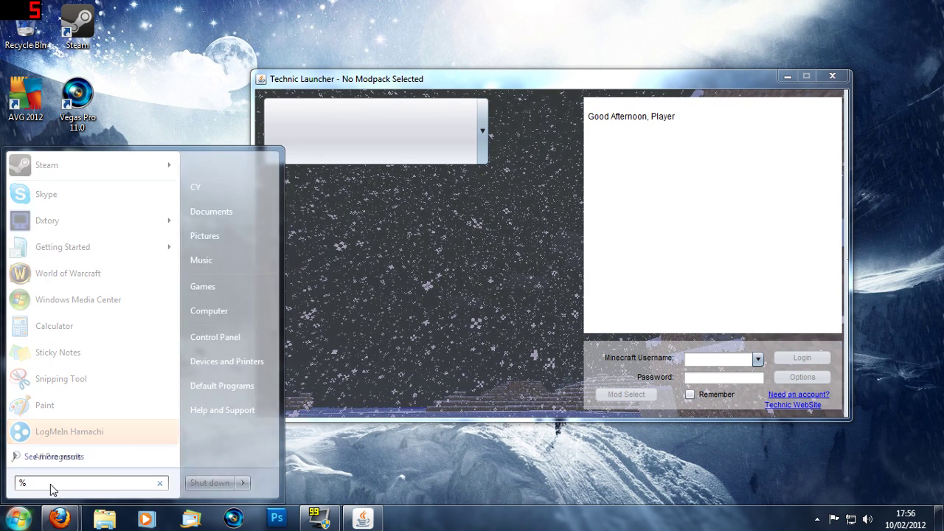
{"action": "type", "text": "appdata%"}
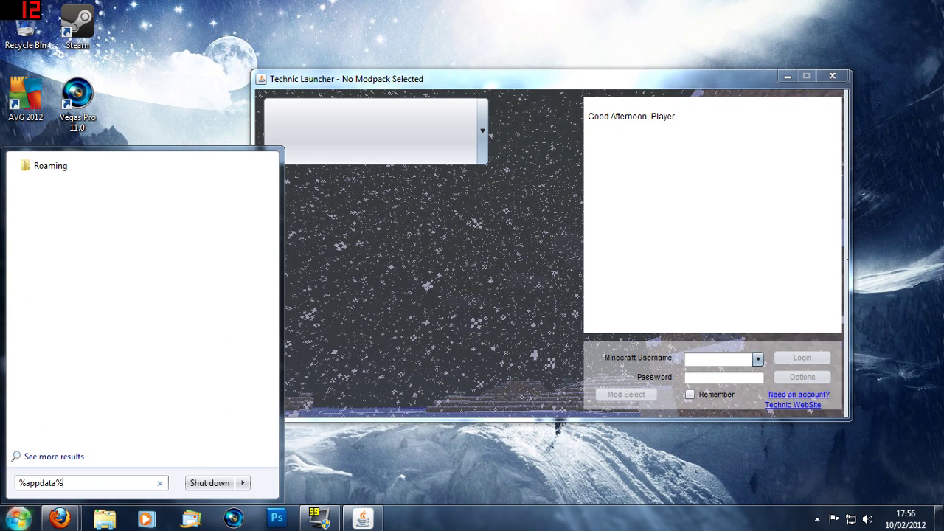
{"action": "key", "text": "Return"}
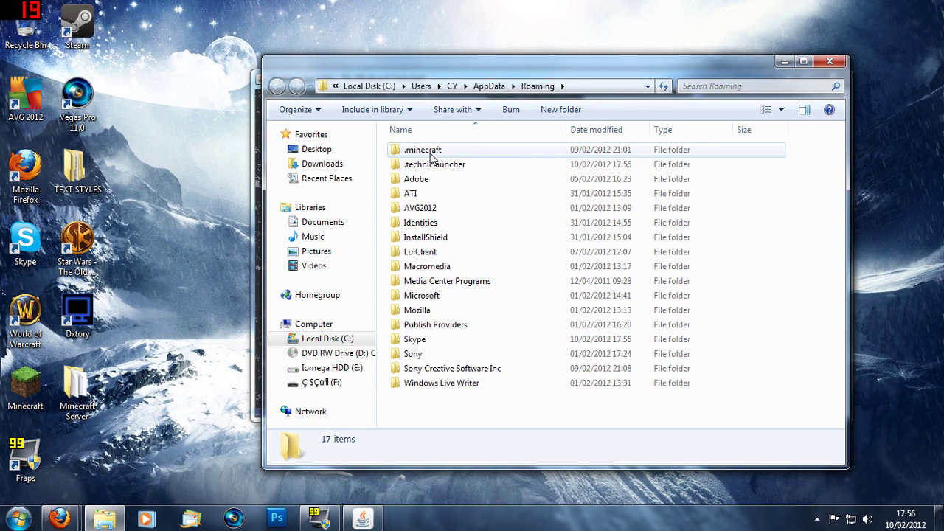
{"action": "double_click", "coordinate": [432, 155]}
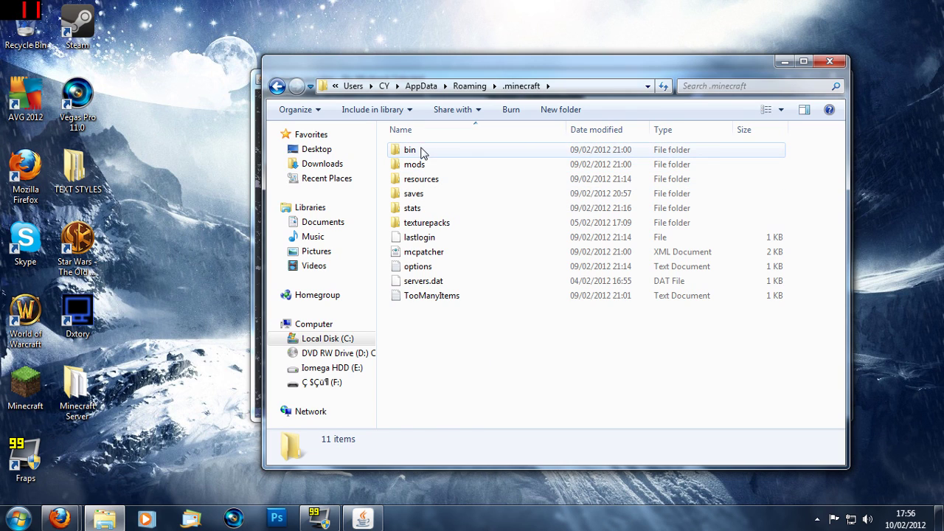
- Delete the bin, mods and resources folders plus the mcpatcher and TooManyItems files from the .minecraft folder
{"action": "left_click", "coordinate": [422, 152]}
{"action": "left_click", "coordinate": [426, 166], "text": "ctrl"}
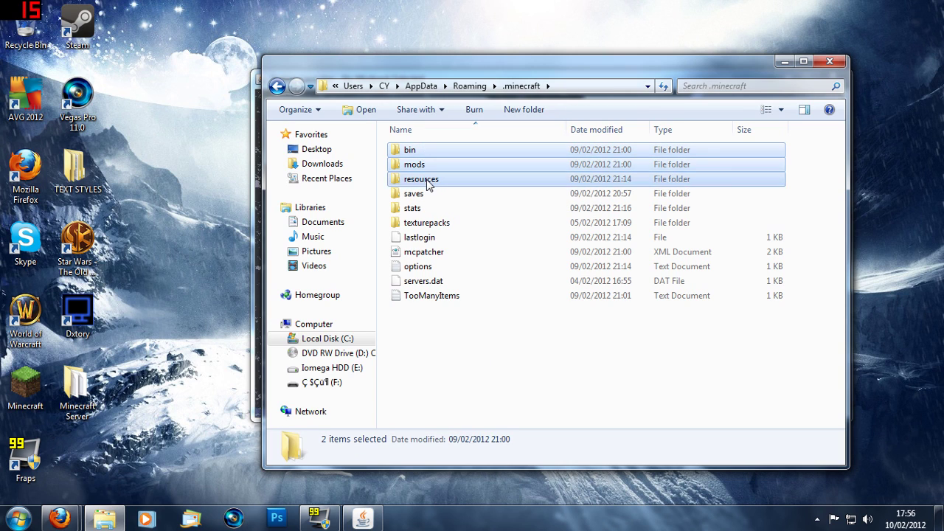
{"action": "left_click", "coordinate": [427, 181], "text": "ctrl"}
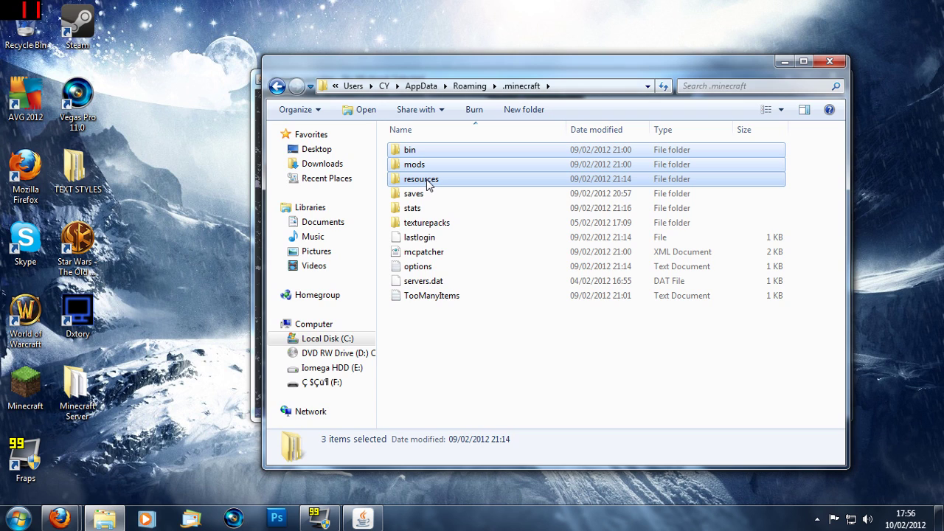
{"action": "left_click", "coordinate": [434, 256], "text": "ctrl"}
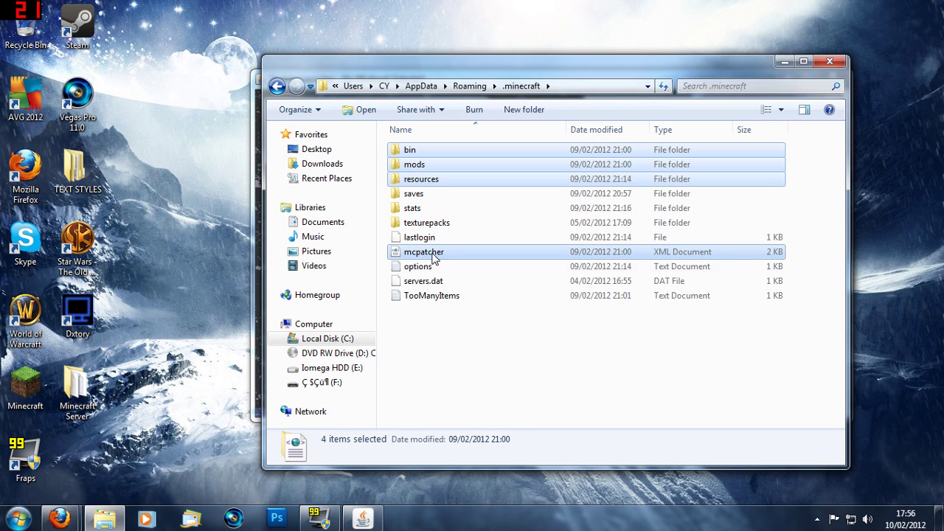
{"action": "left_click", "coordinate": [432, 298], "text": "ctrl"}
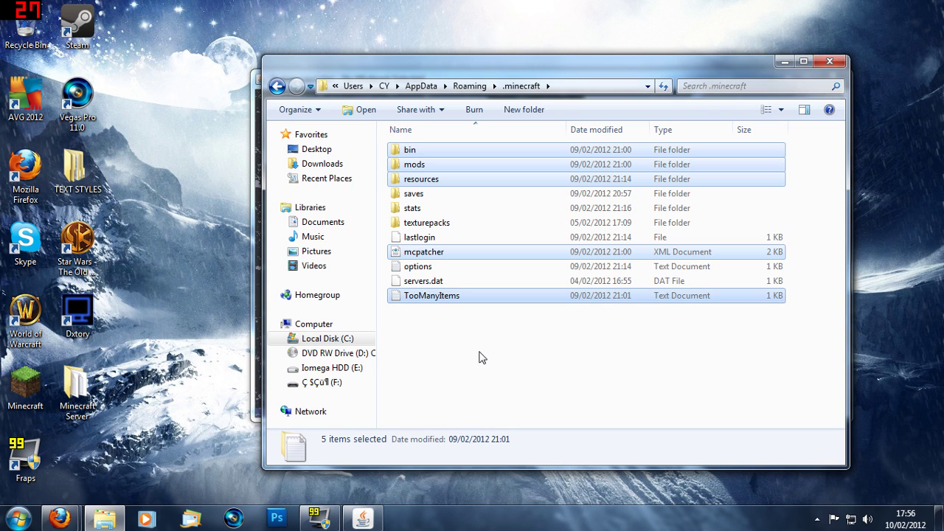
{"action": "key", "text": "Delete"}
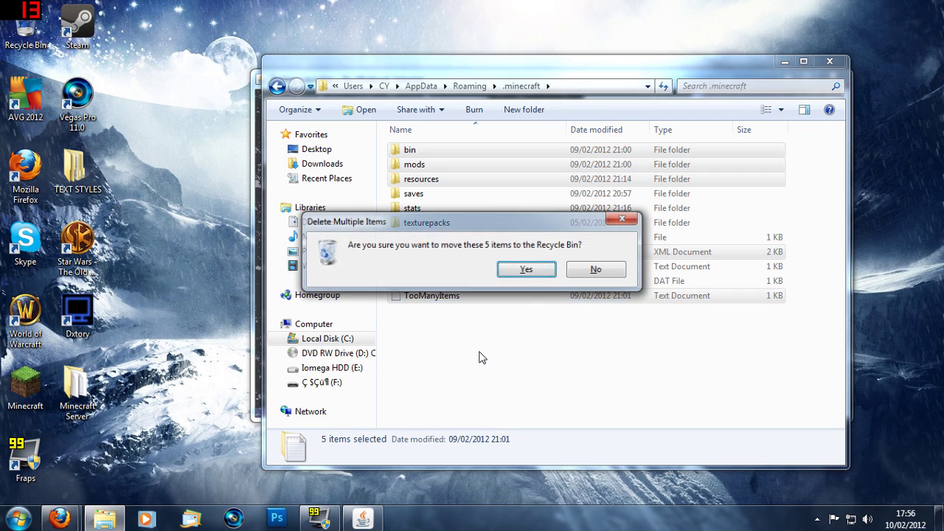
{"action": "key", "text": "Return"}
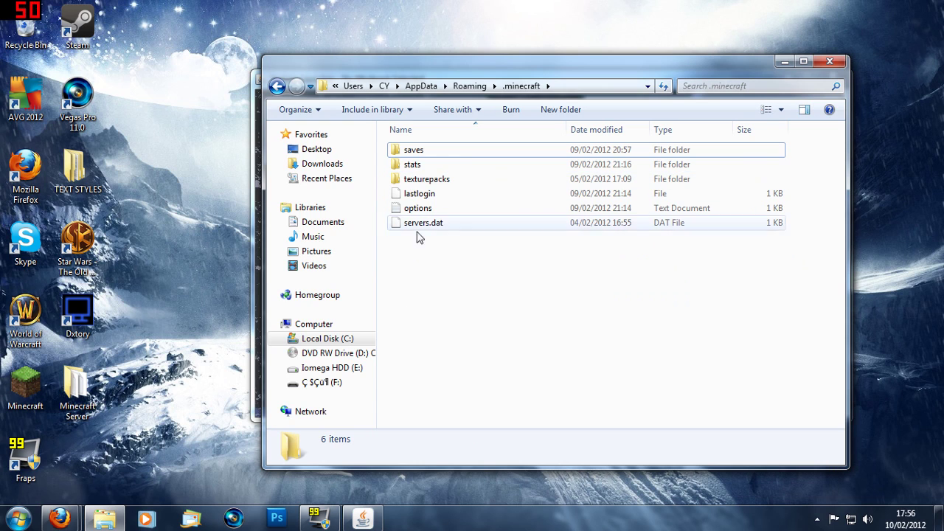
{"action": "left_click_drag", "start_coordinate": [418, 247], "coordinate": [416, 272]}
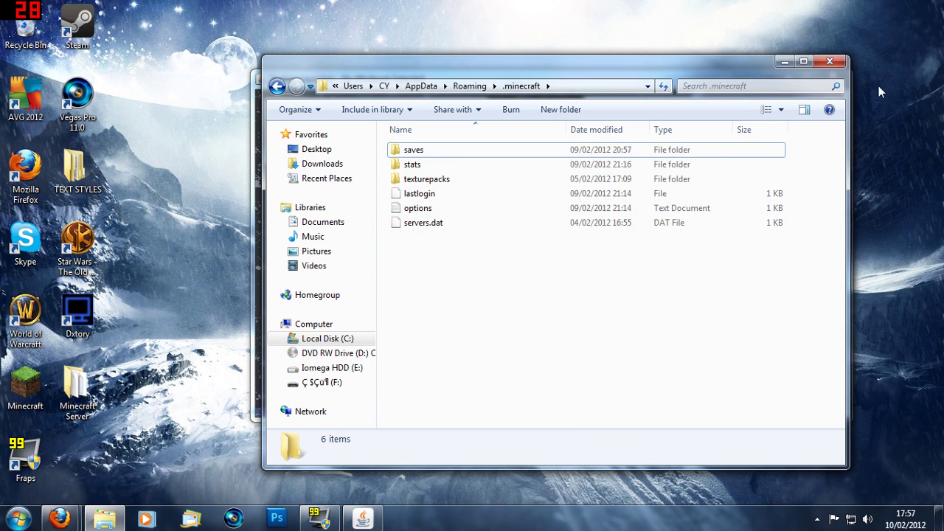
- Close the .minecraft folder window and empty the Recycle Bin
{"action": "left_click", "coordinate": [830, 64]}
{"action": "right_click", "coordinate": [31, 45]}
{"action": "left_click", "coordinate": [73, 62]}
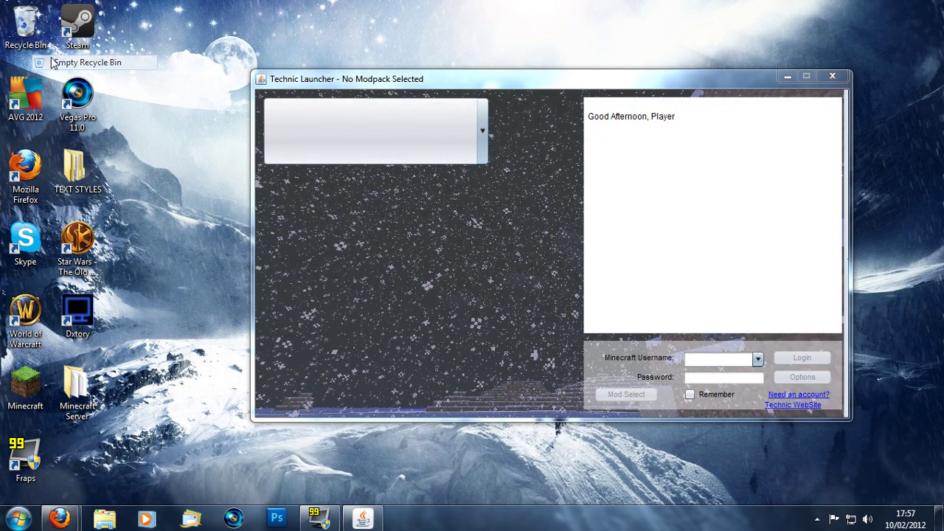
{"action": "left_click", "coordinate": [527, 276]}
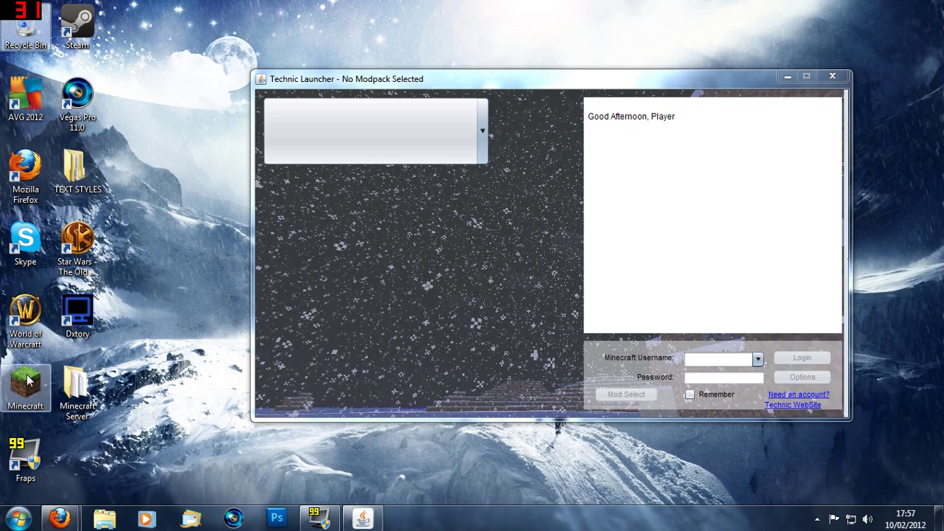
- Start the regular Minecraft launcher, log in with the remembered account, and close the game once its main menu loads
{"action": "double_click", "coordinate": [27, 380]}
{"action": "left_click", "coordinate": [507, 272]}
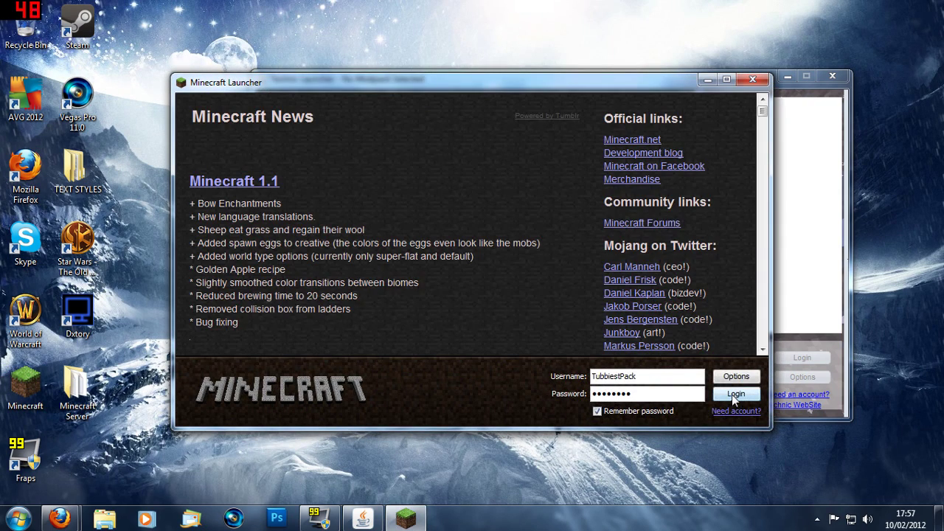
{"action": "left_click", "coordinate": [732, 395]}
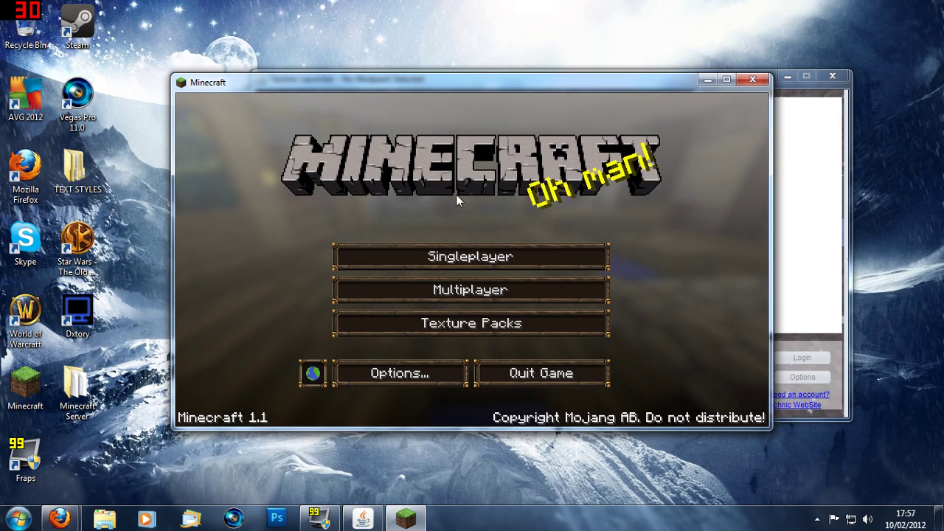
{"action": "left_click", "coordinate": [755, 81]}
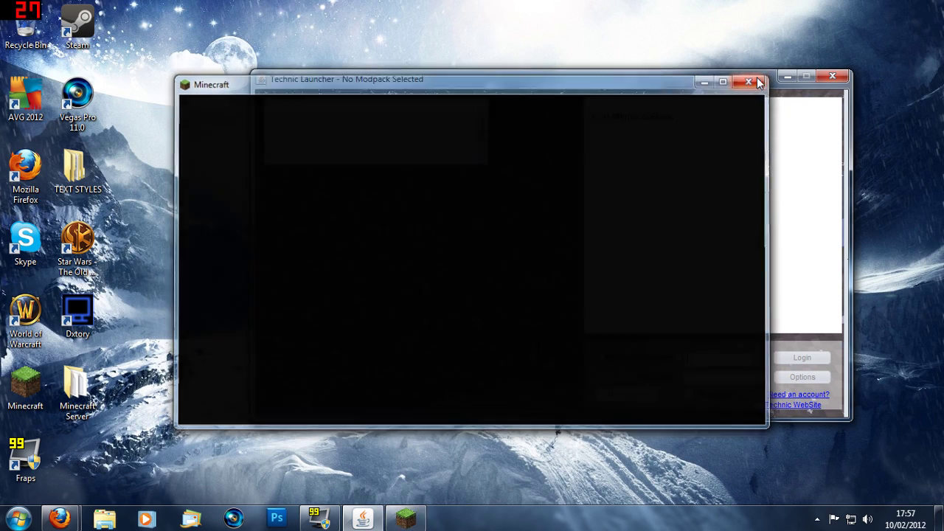
- Reposition the Technic Launcher window and select the Technic modpack
{"action": "left_click_drag", "start_coordinate": [549, 76], "coordinate": [484, 73]}
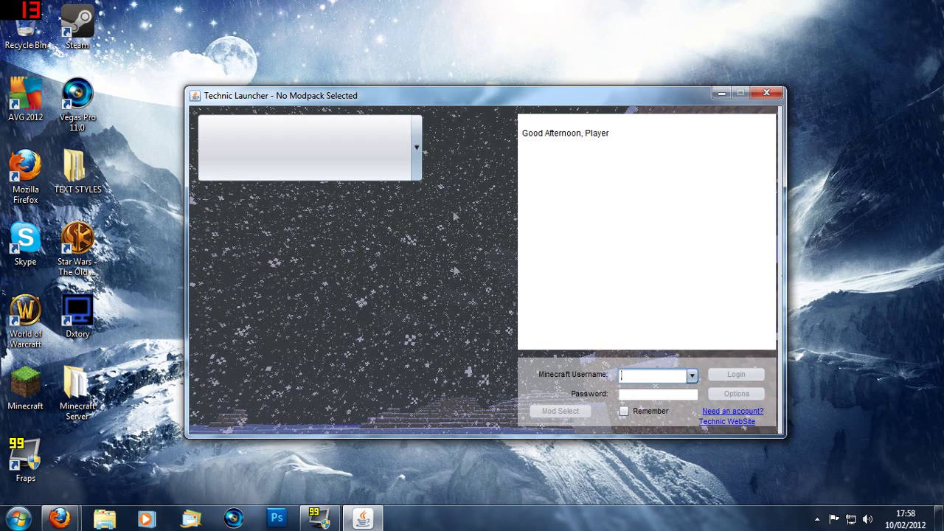
{"action": "left_click", "coordinate": [416, 144]}
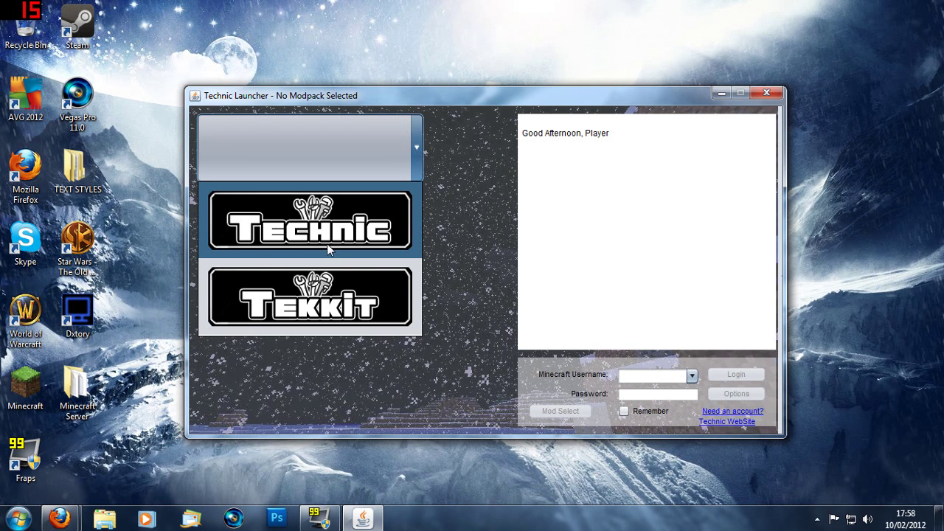
{"action": "left_click", "coordinate": [279, 236]}
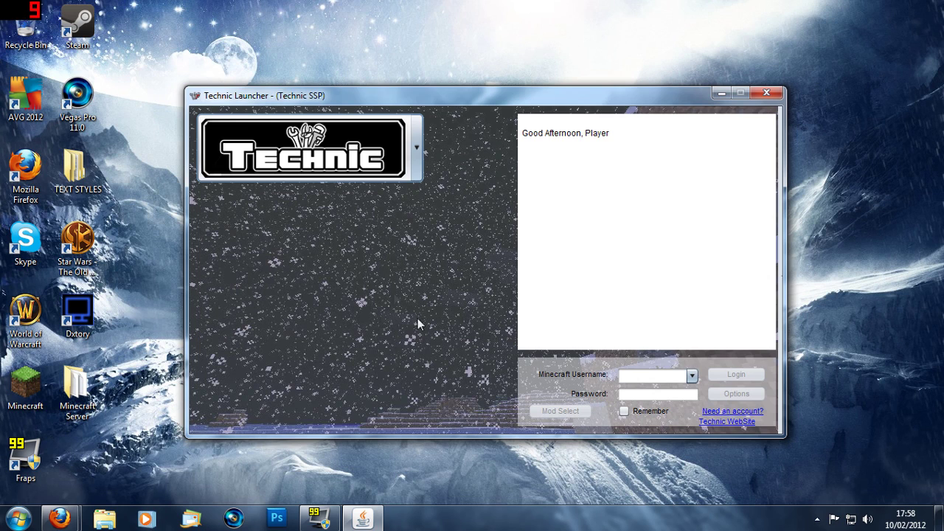
- Enter the Minecraft username and account password in the Technic Launcher and log in
{"action": "left_click", "coordinate": [654, 375]}
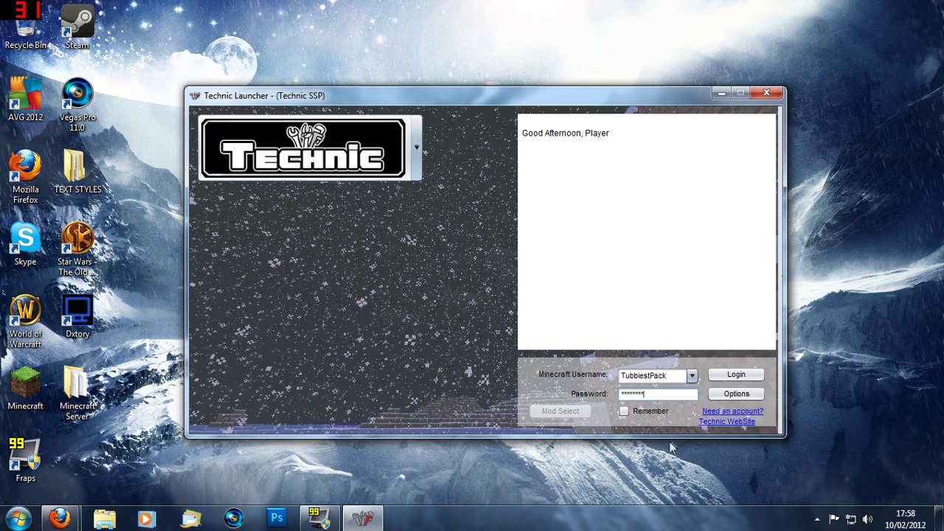
{"action": "left_click", "coordinate": [735, 375]}
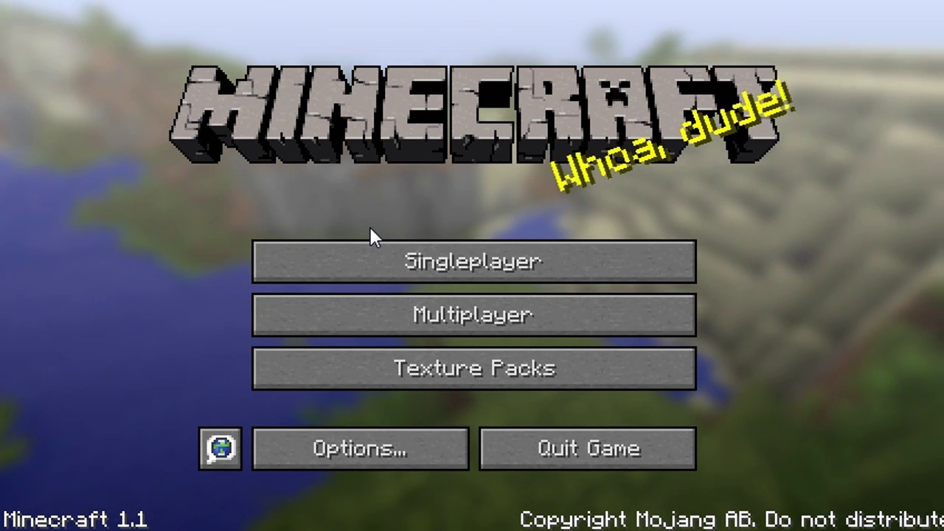
- Create a new singleplayer world with the default settings and enter it
{"action": "left_click", "coordinate": [385, 261]}
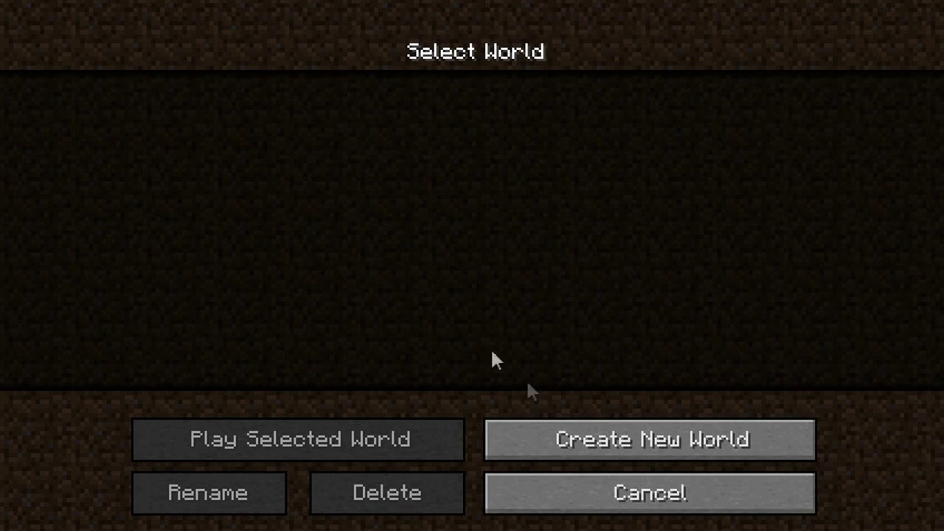
{"action": "left_click", "coordinate": [564, 440]}
{"action": "left_click", "coordinate": [341, 499]}
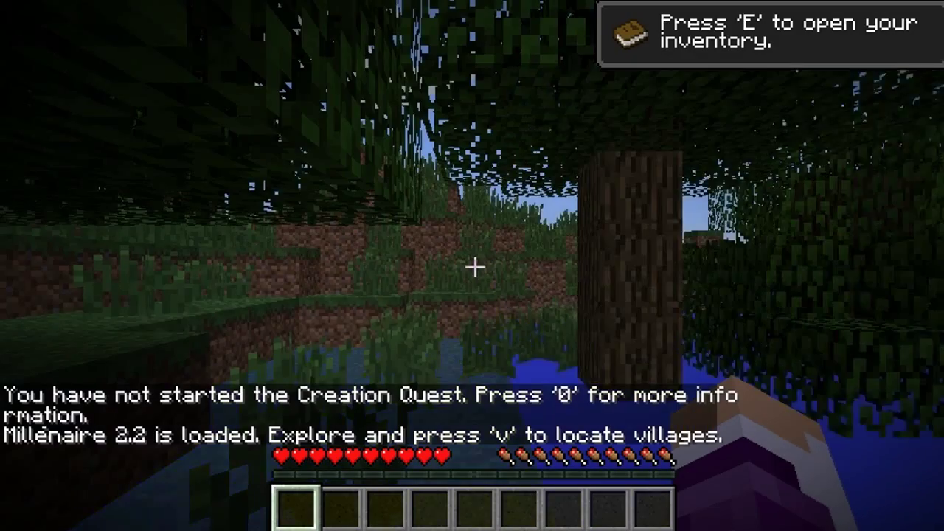
- Walk out from under the trees to the grassy clearing overlooking the water
{"action": "key", "text": "w"}
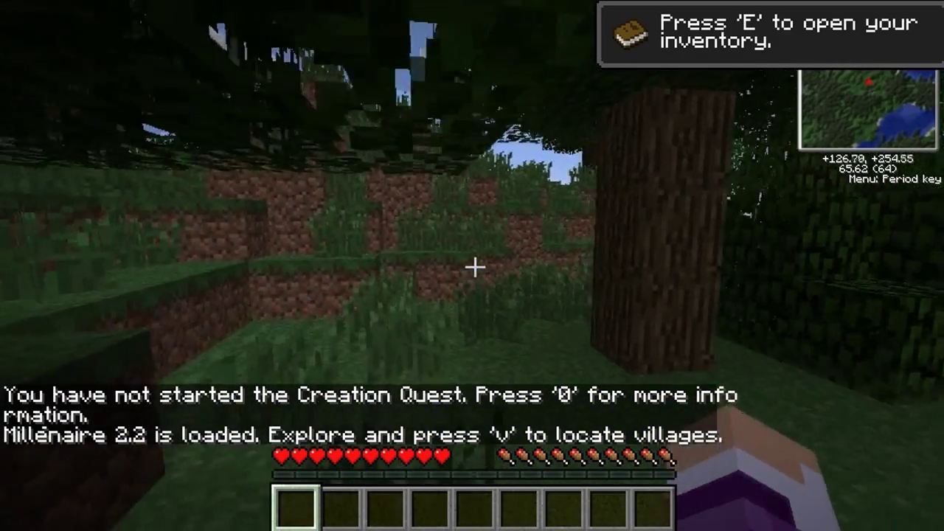
{"action": "key", "text": "w"}
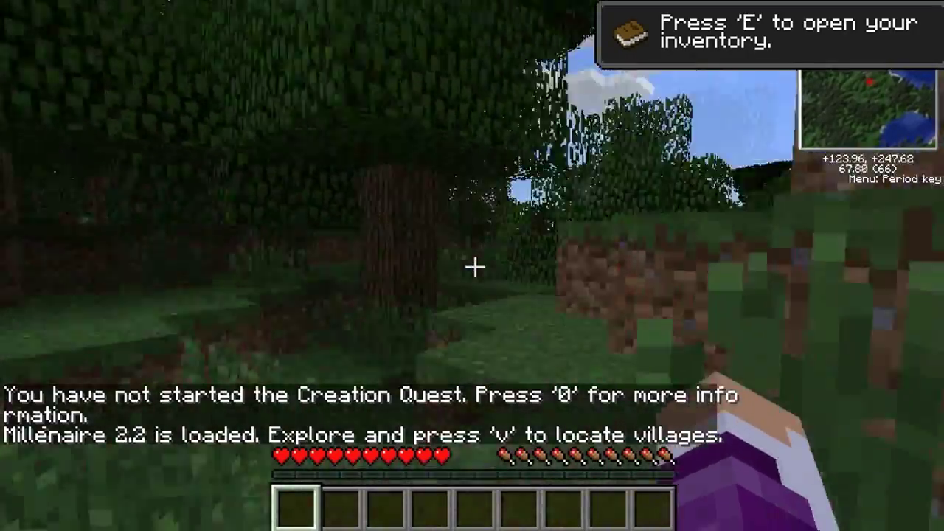
{"action": "key", "text": "w"}
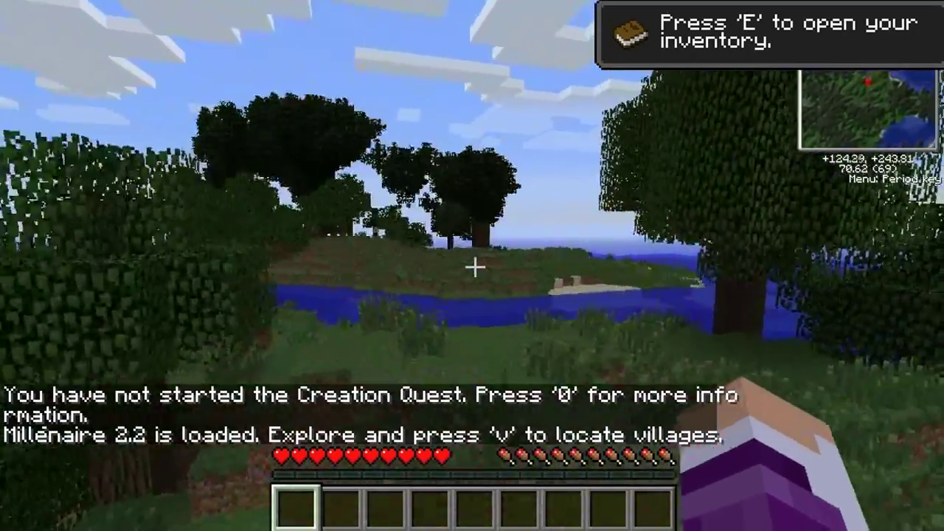
- Pause the game to view the general options, and return to the world without changing any setting
{"action": "key", "text": "Escape"}
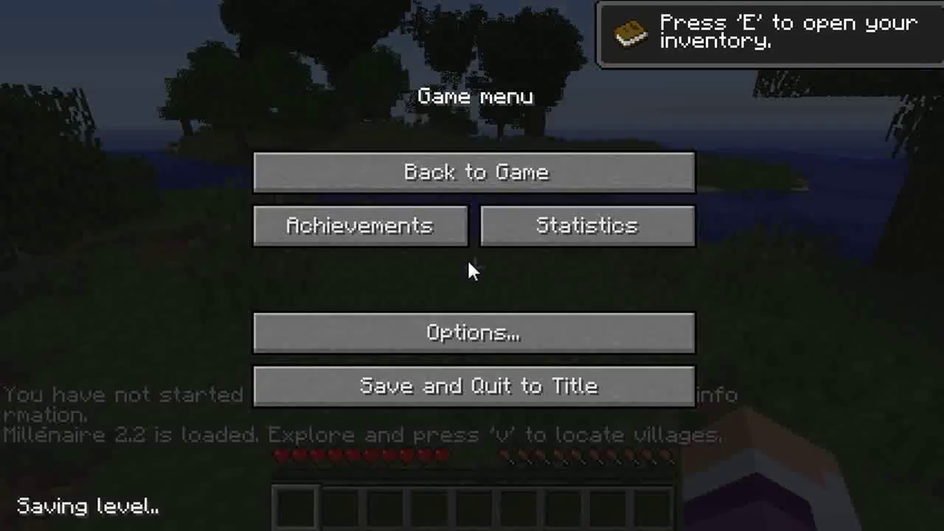
{"action": "left_click", "coordinate": [471, 332]}
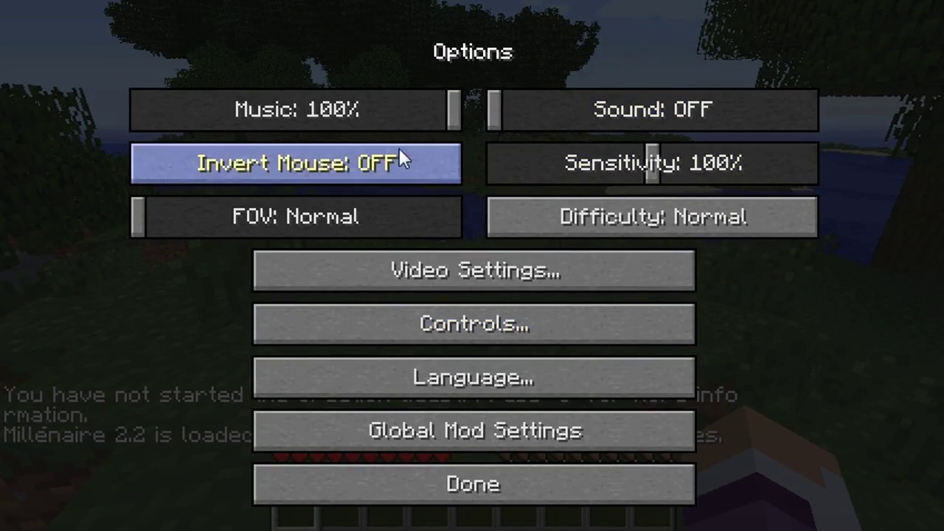
{"action": "left_click", "coordinate": [508, 483]}
{"action": "left_click", "coordinate": [483, 171]}
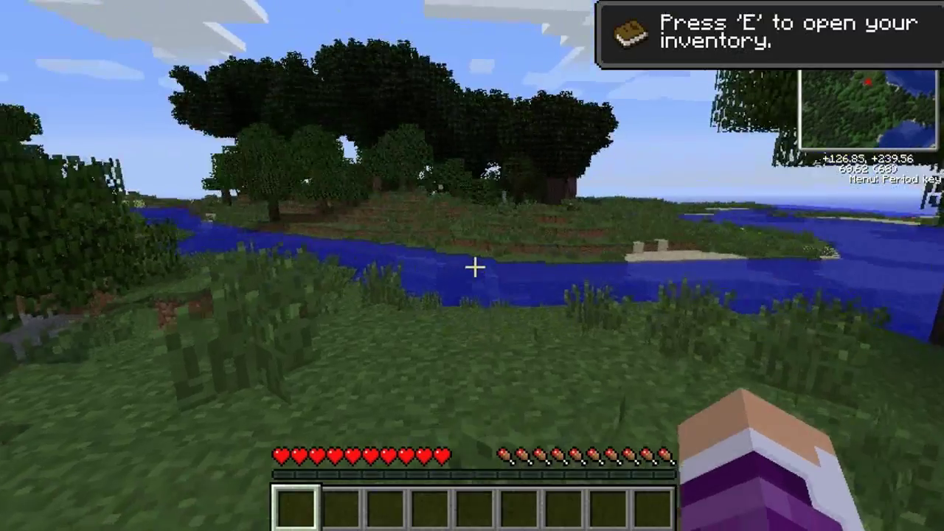
- Walk across the grass to the exposed stone hollow beside the dirt bank and open the player inventory
{"action": "key", "text": "w"}
{"action": "key", "text": "w"}
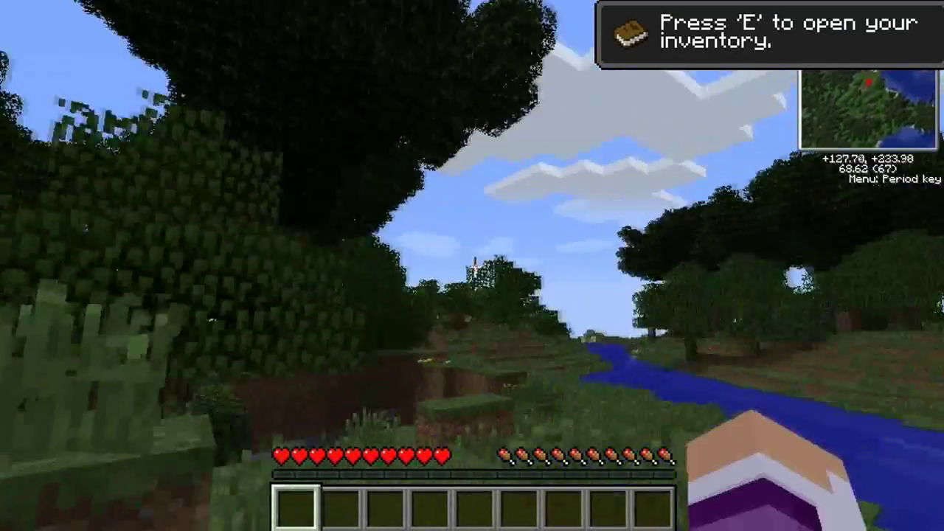
{"action": "key", "text": "w"}
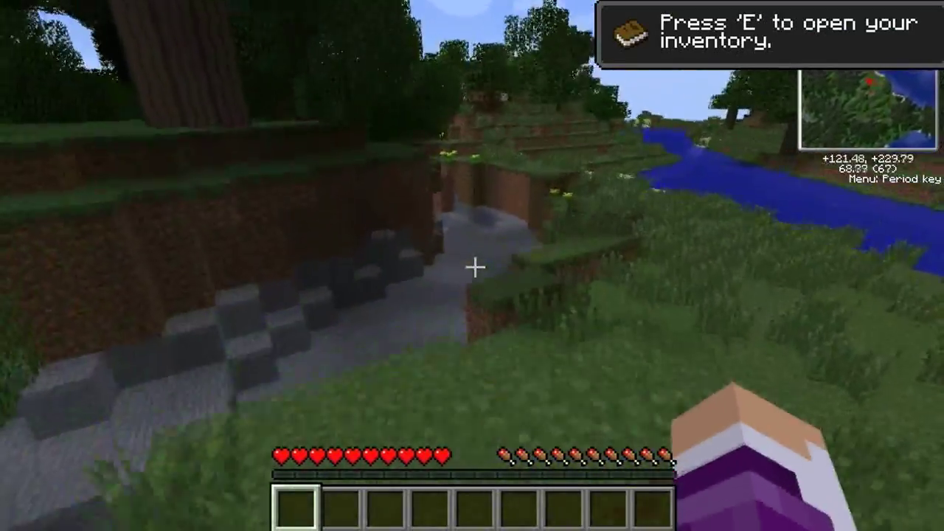
{"action": "key", "text": "w"}
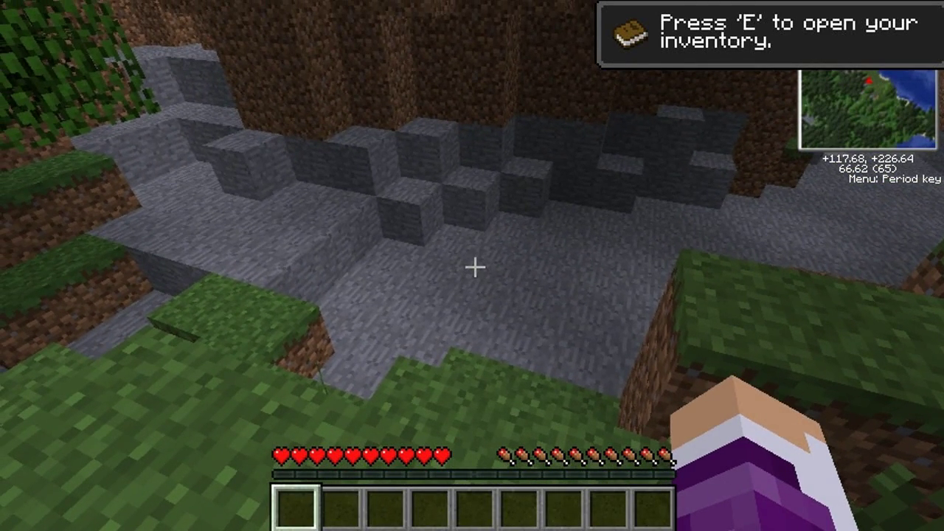
{"action": "key", "text": "e"}
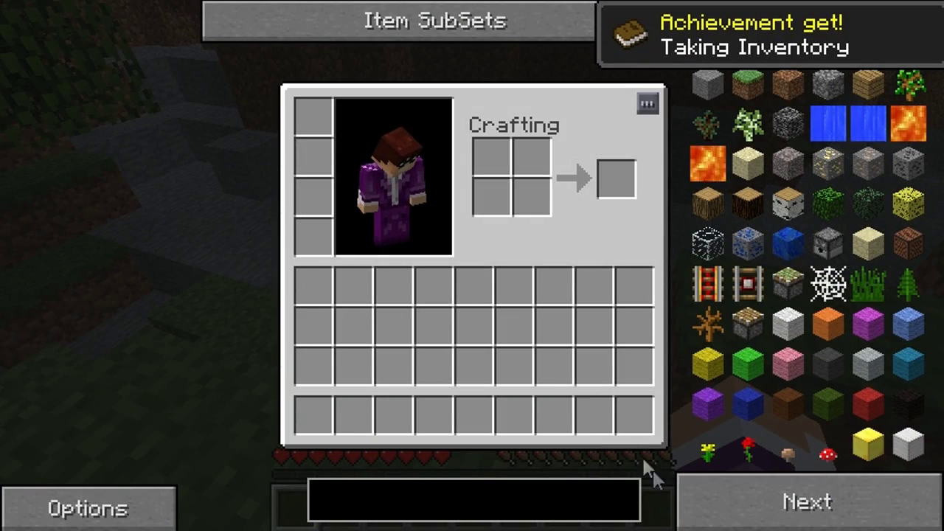